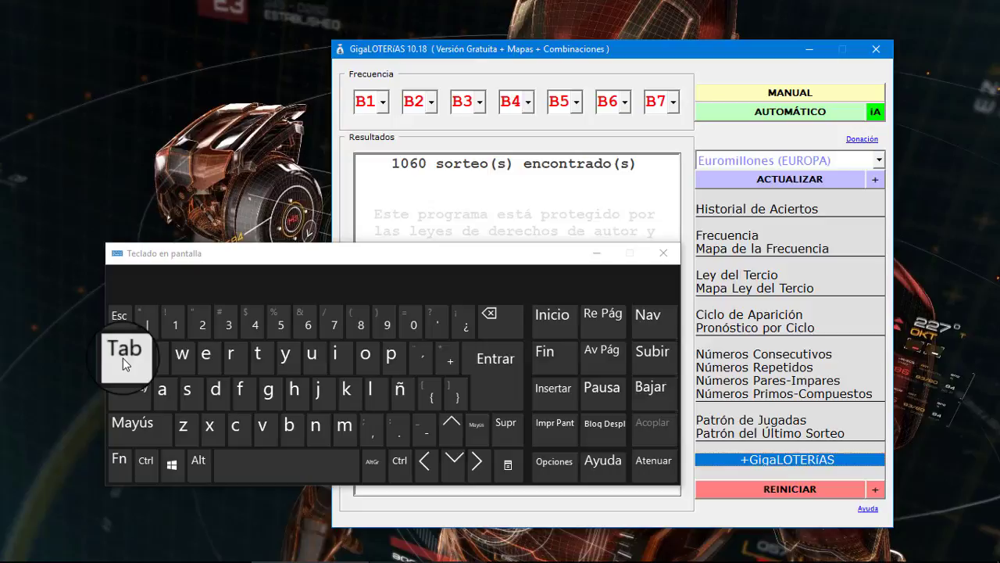
# Cycle the focus from the lottery selector through the Actualizar, Reiniciar and Automático controls to iA
pyautogui.click(122, 357)
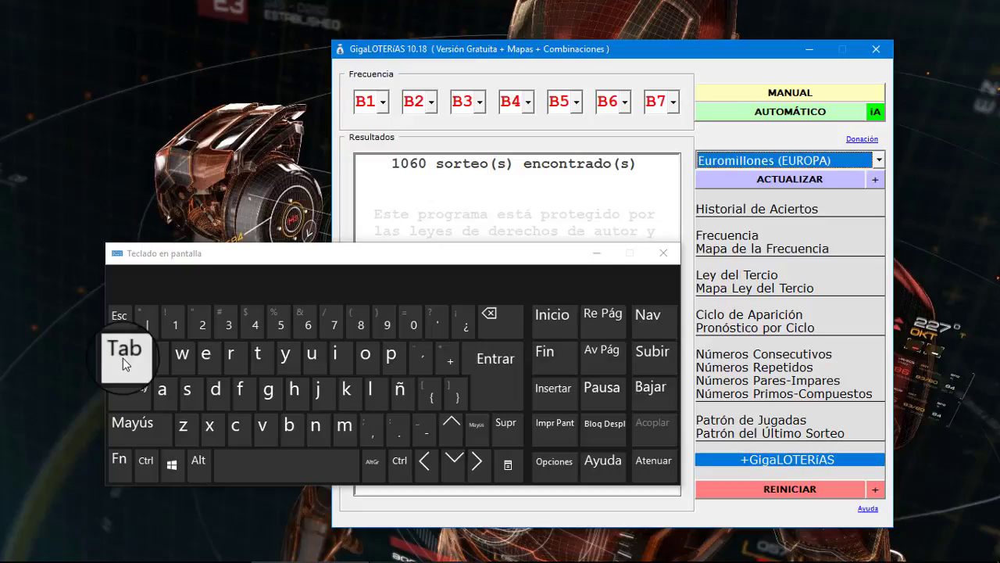
pyautogui.click(122, 358)
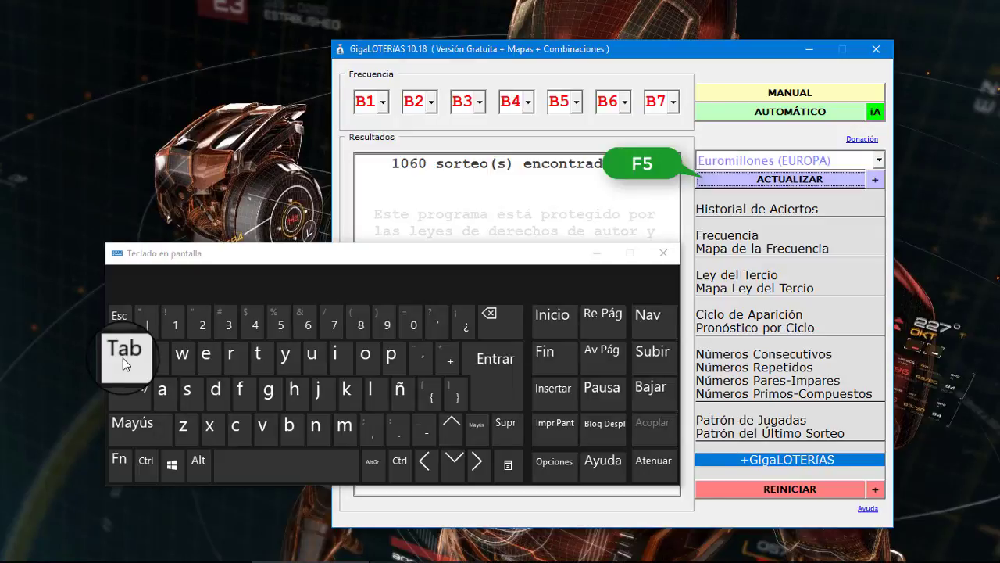
pyautogui.click(122, 358)
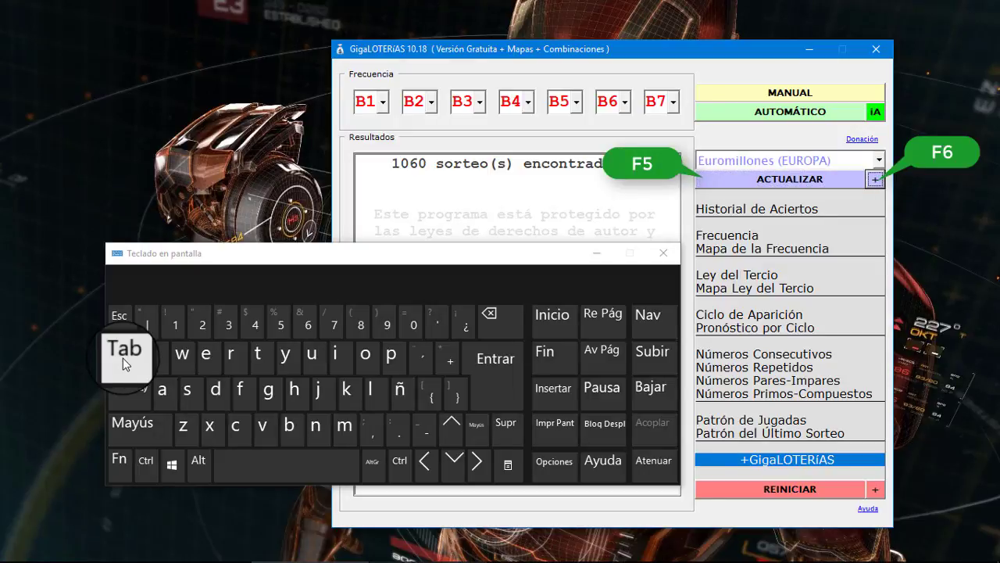
pyautogui.click(122, 358)
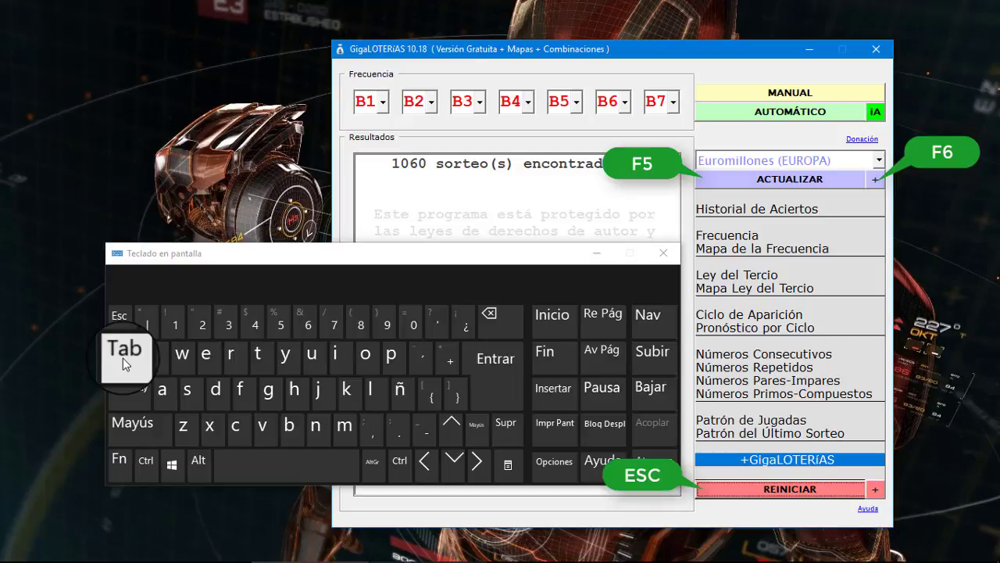
pyautogui.click(122, 358)
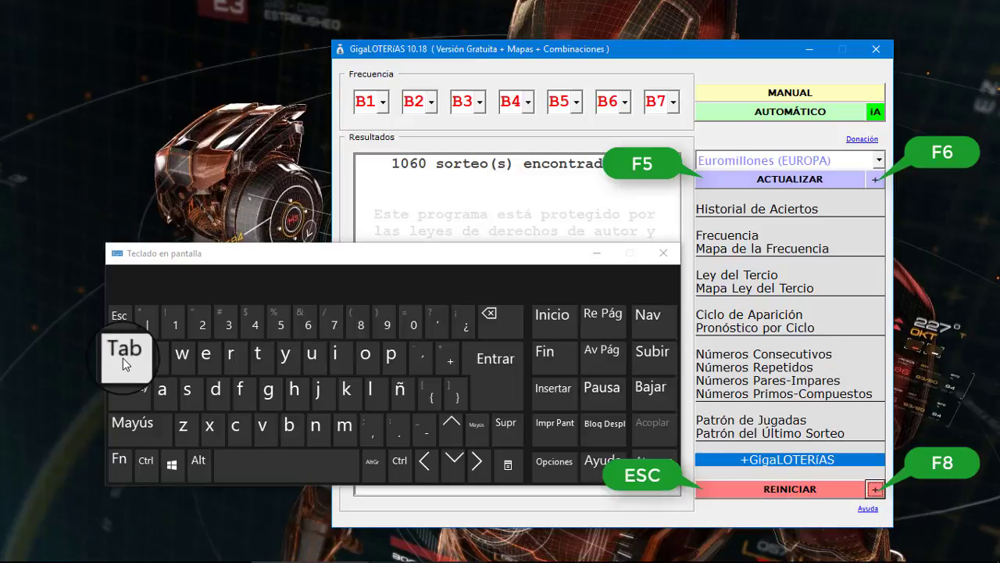
pyautogui.click(122, 358)
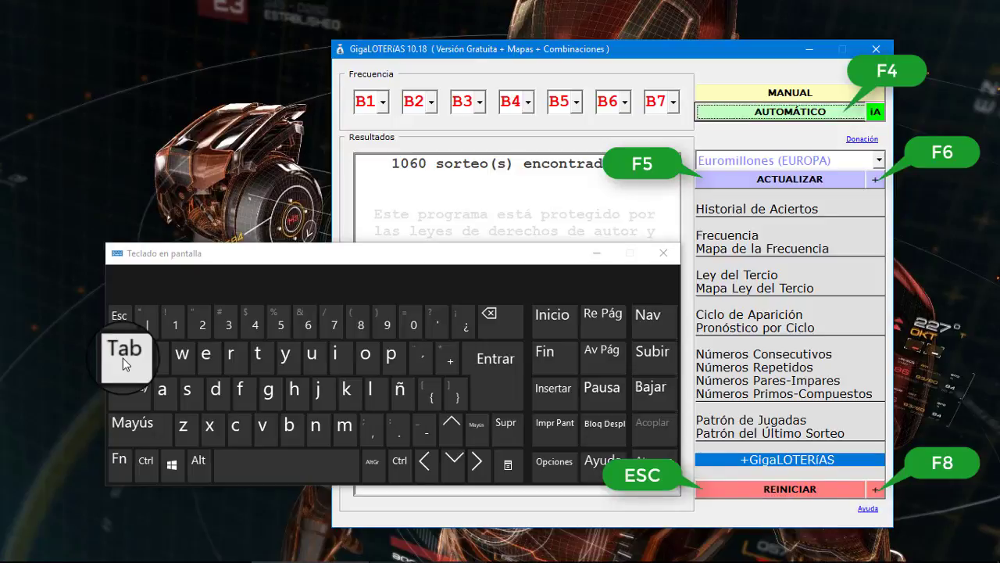
pyautogui.click(123, 358)
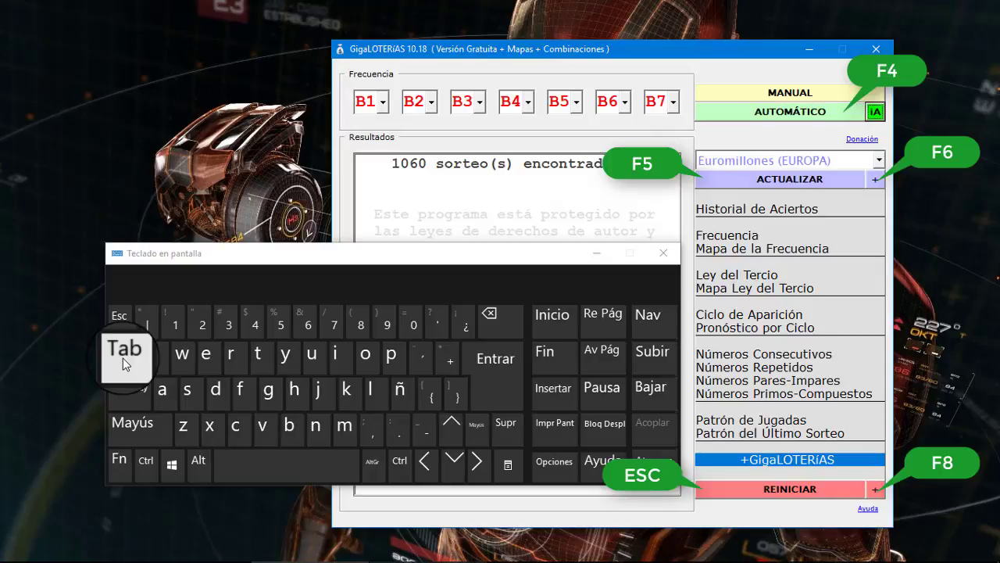
# Clear the seven frequency selectors B1 to B7 and reset the program to its initial state
pyautogui.hotkey('alt', '1')
pyautogui.hotkey('alt', '2')
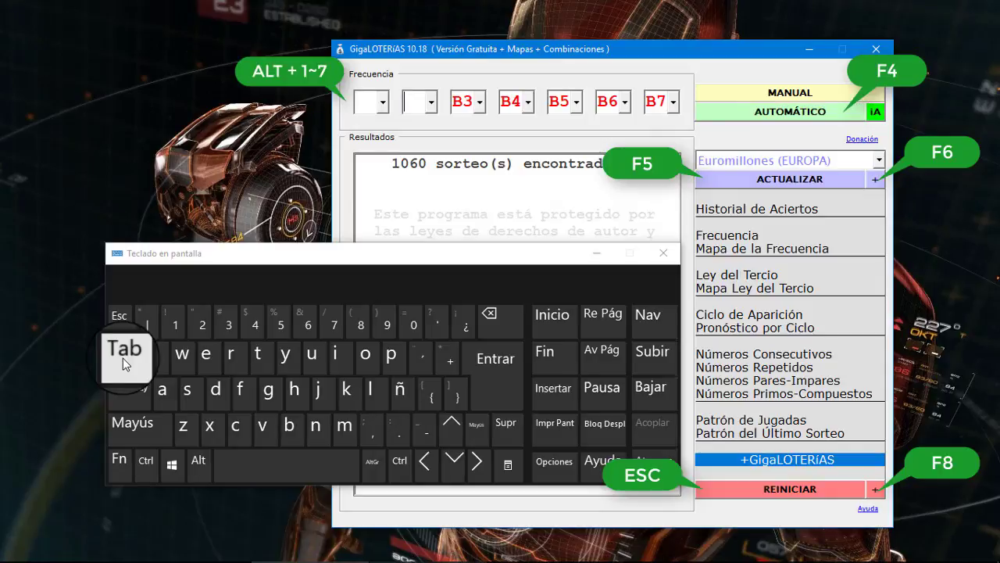
pyautogui.hotkey('alt', '3')
pyautogui.hotkey('alt', '4')
pyautogui.hotkey('alt', '5')
pyautogui.hotkey('alt', '6')
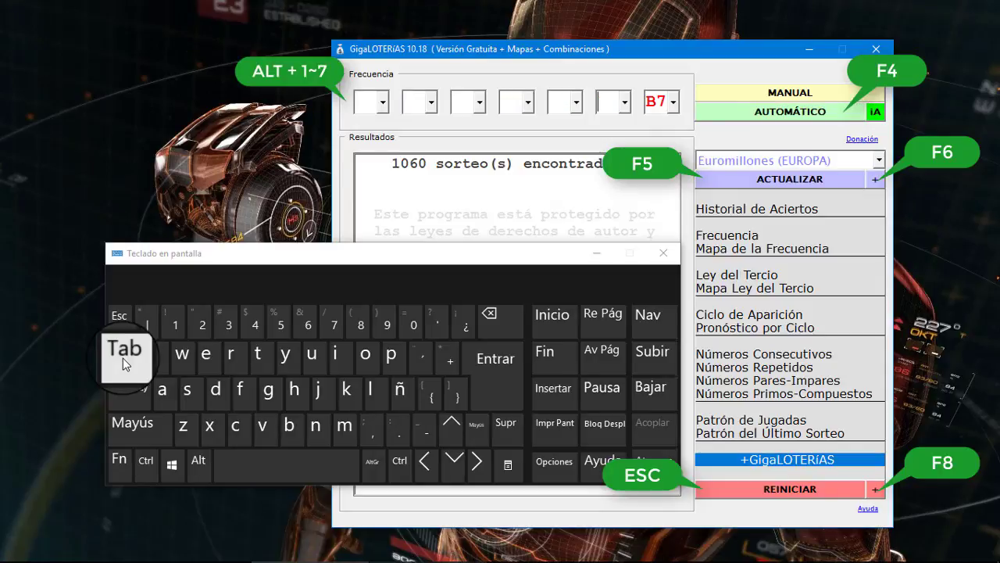
pyautogui.hotkey('alt', '7')
pyautogui.press('F3')
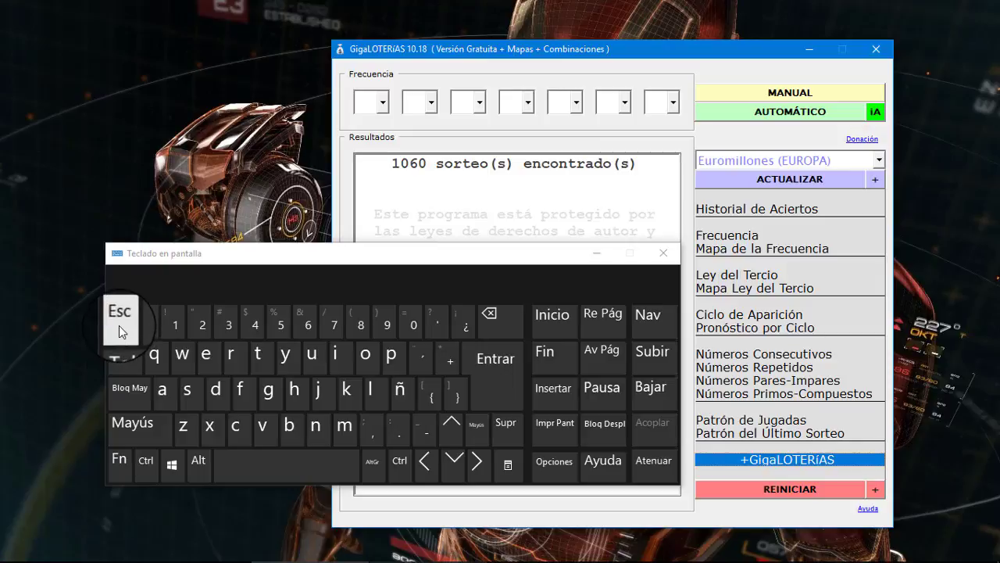
pyautogui.click(119, 325)
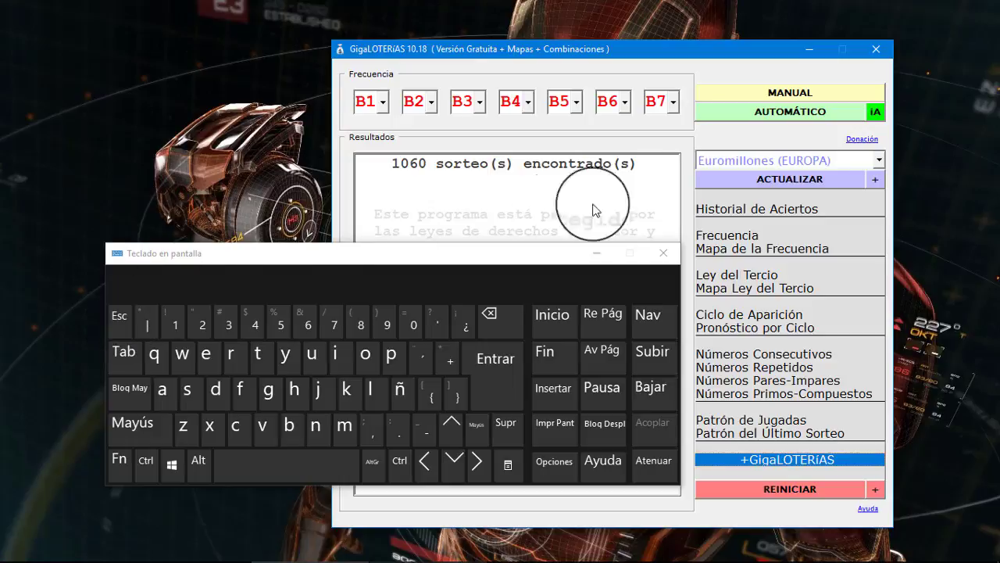
# Run the automatic analysis for Euromillones (EUROPA) to list similar draws, and display the Historial de Aciertos
pyautogui.click(164, 400)
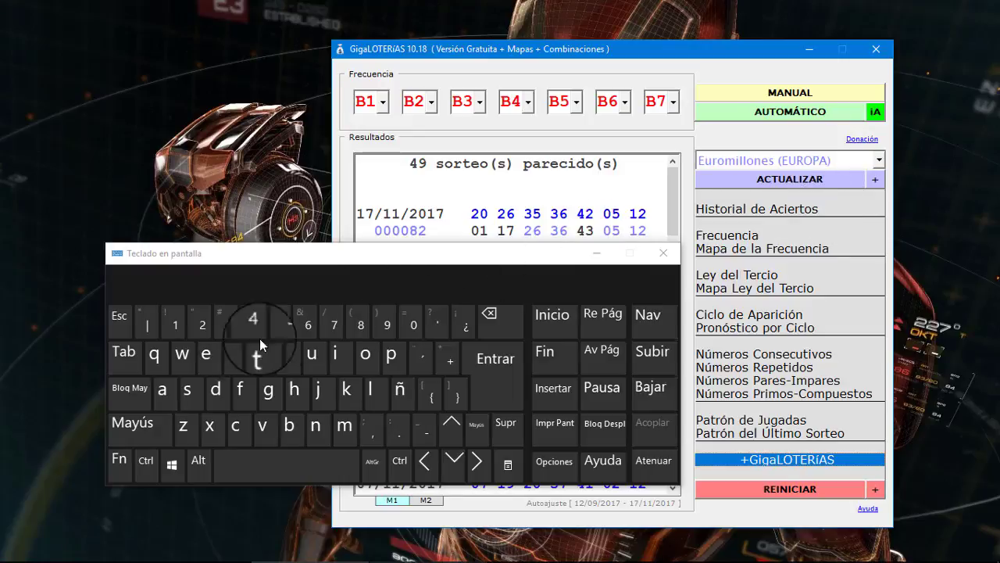
pyautogui.click(154, 363)
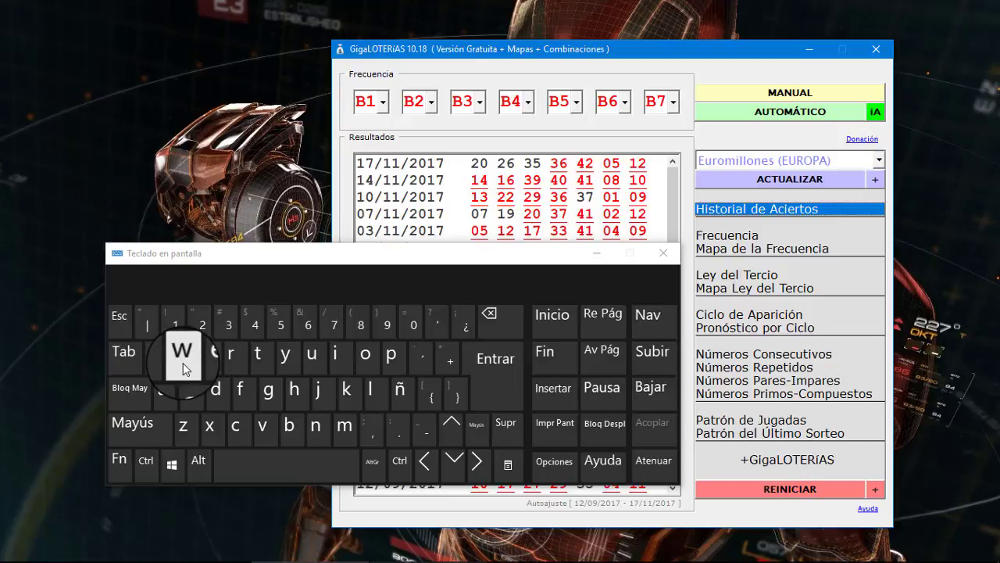
# Display the Frecuencia report and the Mapa de la Frecuencia, switching the map to M2 and back to M1
pyautogui.click(182, 362)
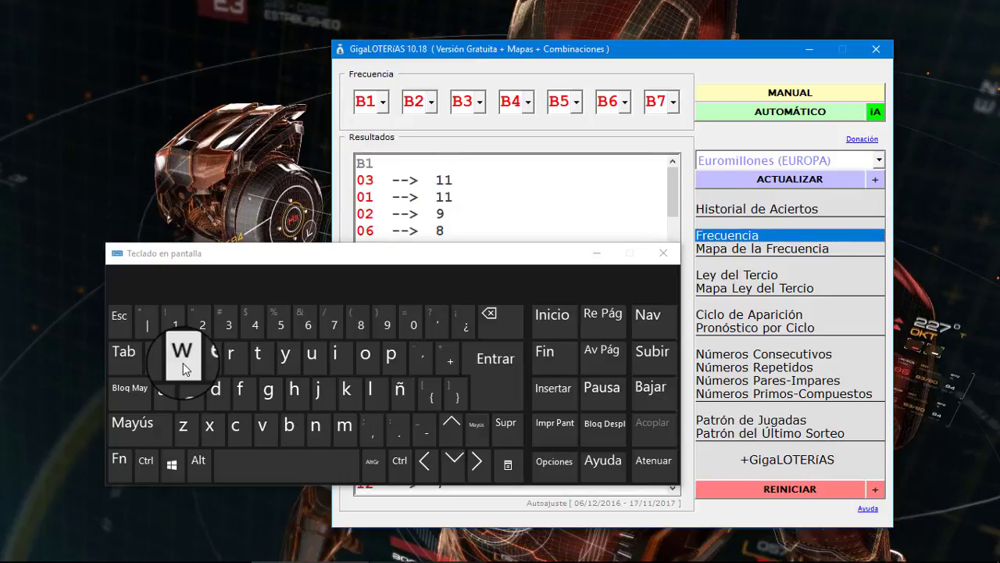
pyautogui.click(195, 408)
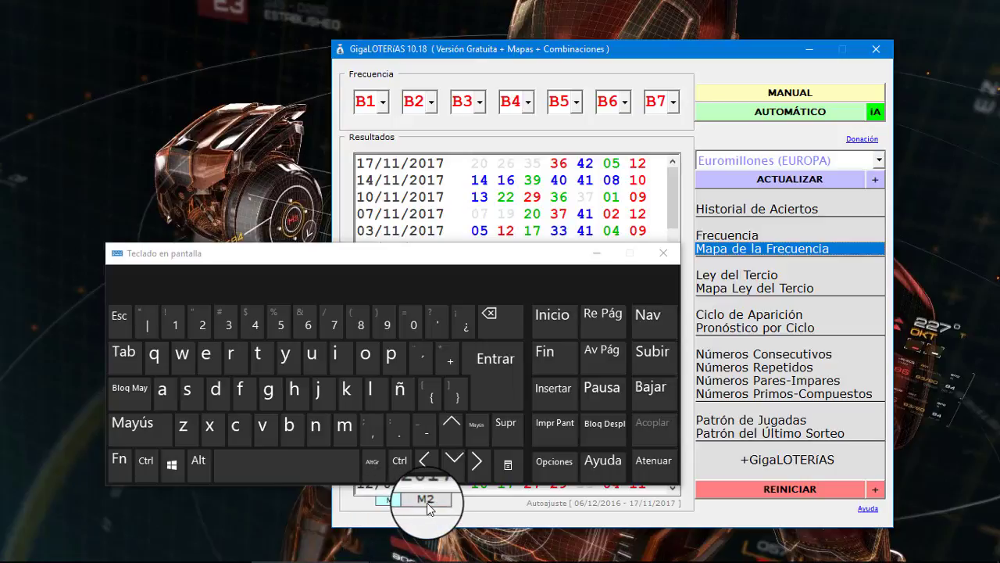
pyautogui.click(240, 431)
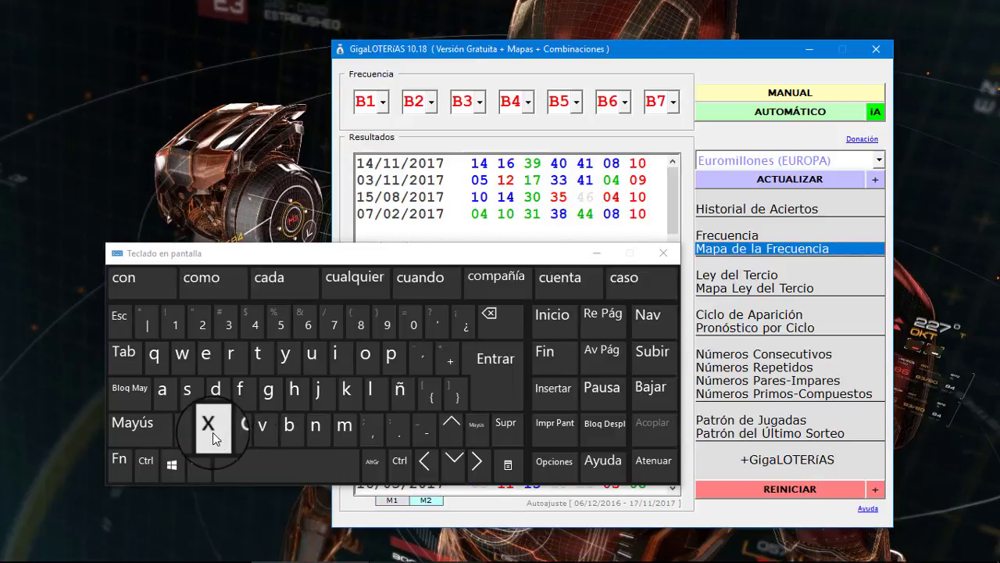
pyautogui.click(216, 439)
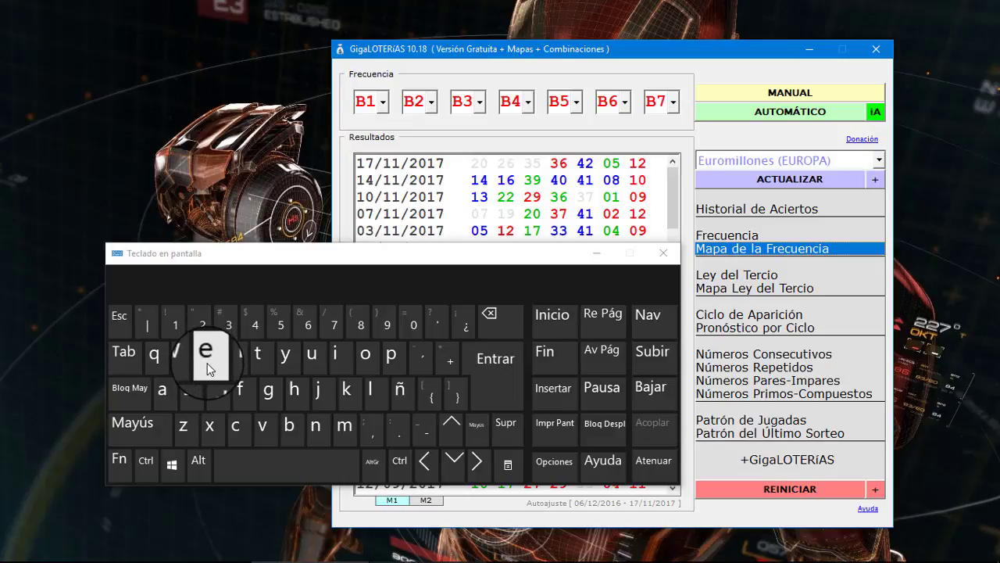
# Display the Ley del Tercio report and its Mapa Ley del Tercio
pyautogui.press('Down')
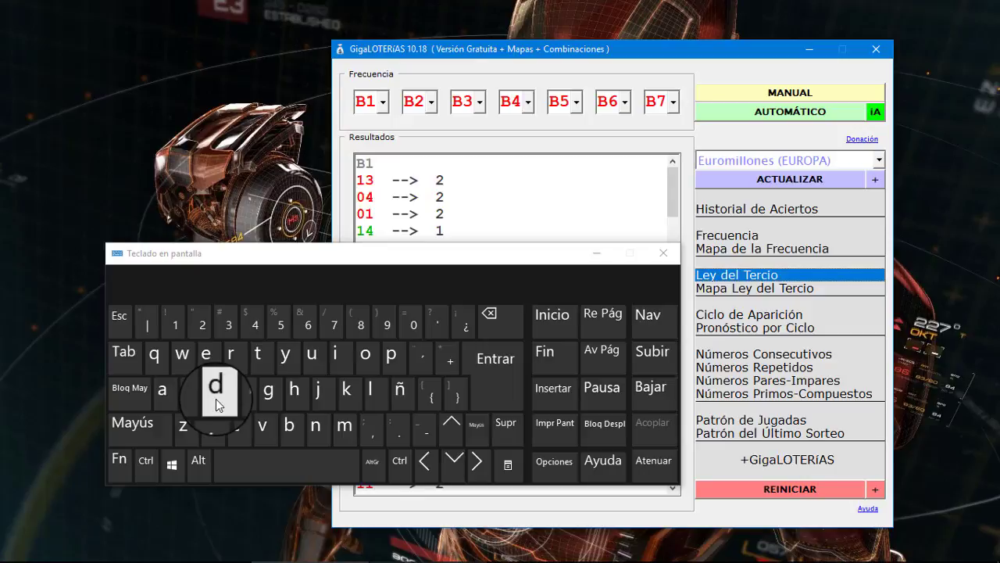
pyautogui.click(215, 399)
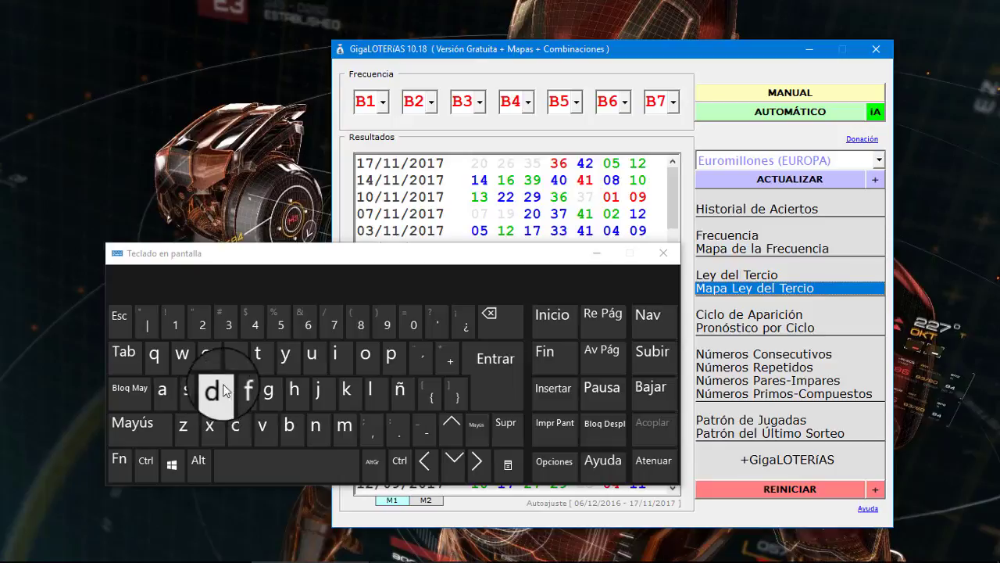
# Display the Ciclo de Aparición report and the Pronóstico por Ciclo
pyautogui.click(239, 364)
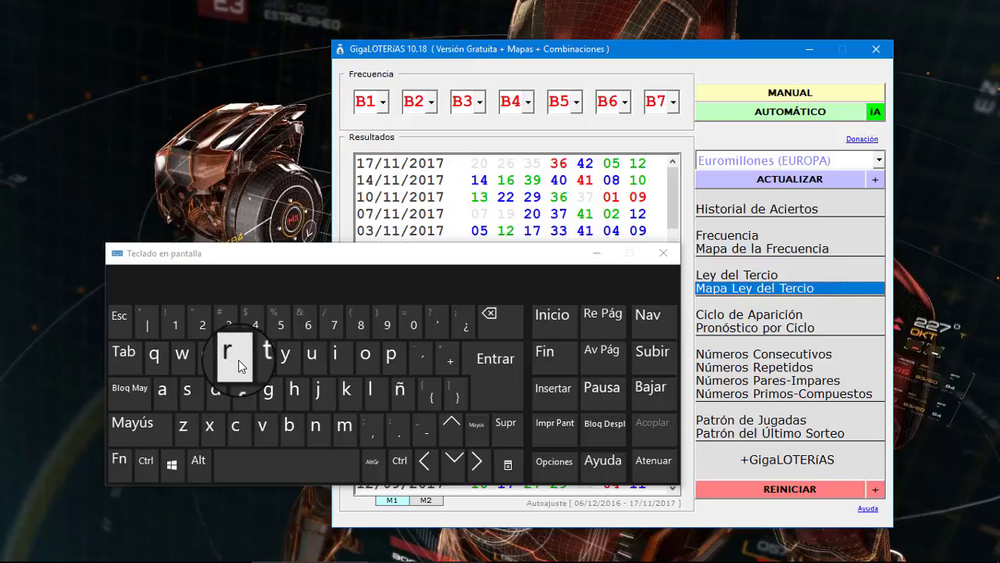
pyautogui.click(239, 364)
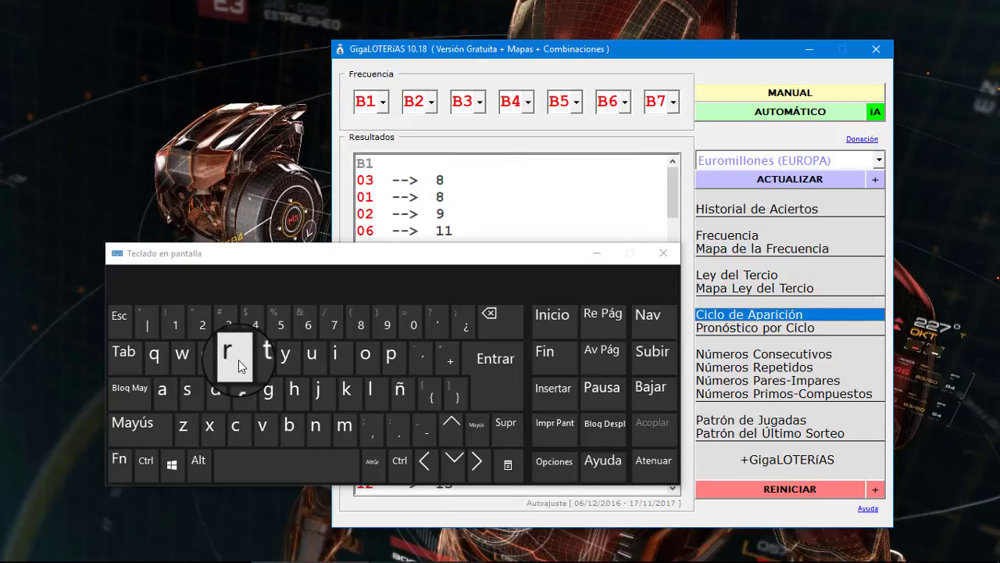
pyautogui.click(244, 402)
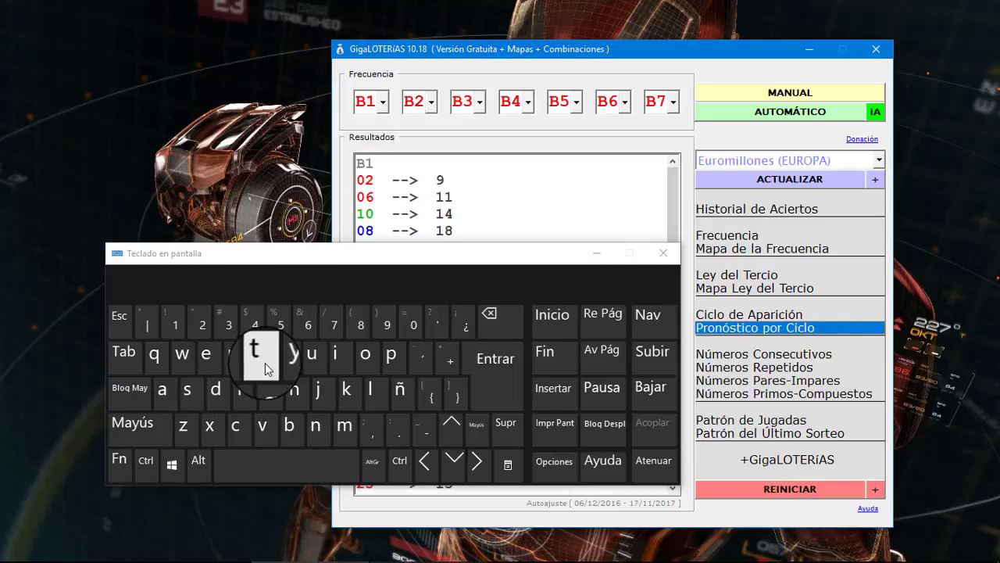
# Go through the Números Consecutivos, Repetidos, Pares-Impares and Primos-Compuestos reports
pyautogui.click(265, 368)
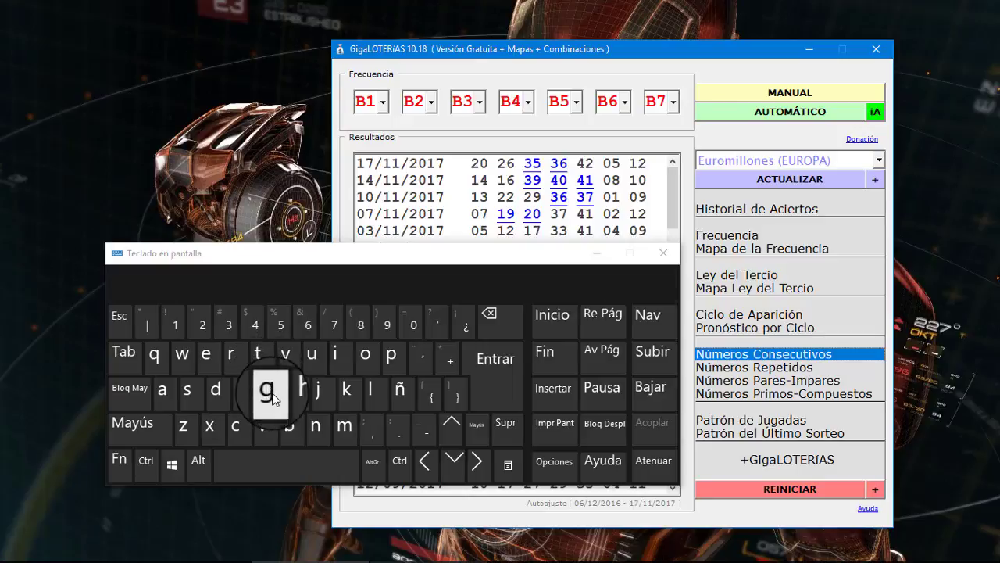
pyautogui.click(273, 397)
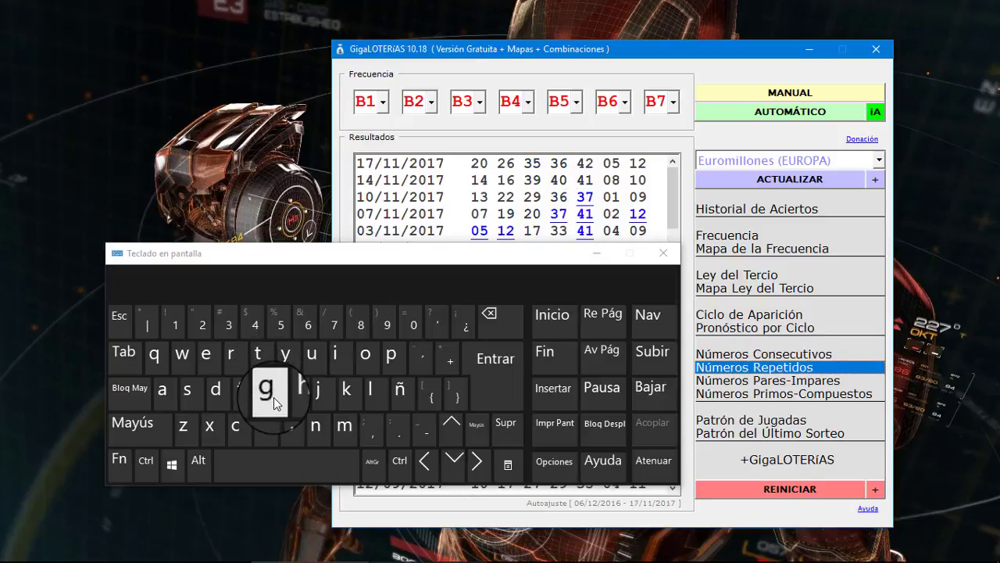
pyautogui.click(296, 439)
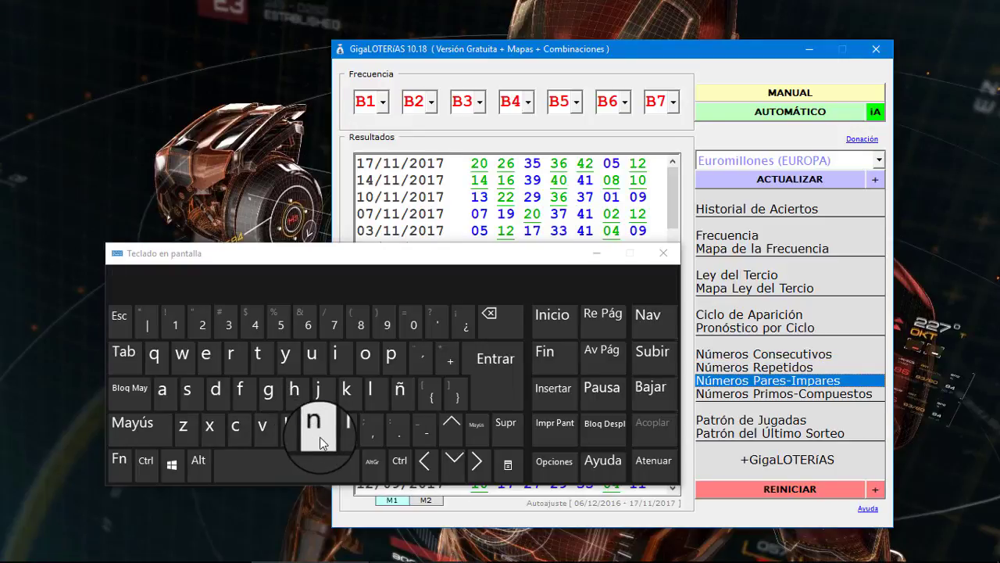
pyautogui.click(321, 442)
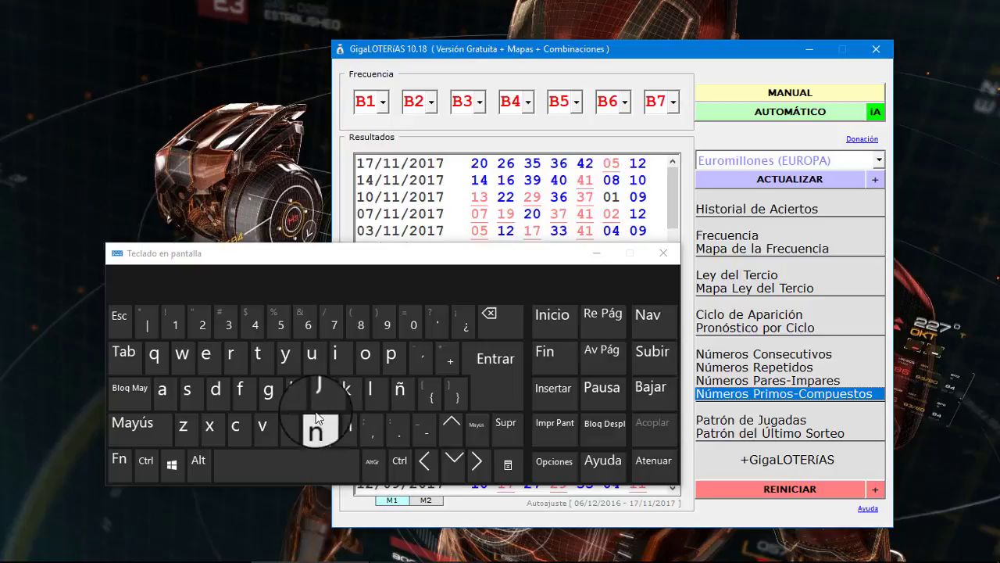
# Display the Patrón de Jugadas and the Patrón del Último Sorteo
pyautogui.click(289, 369)
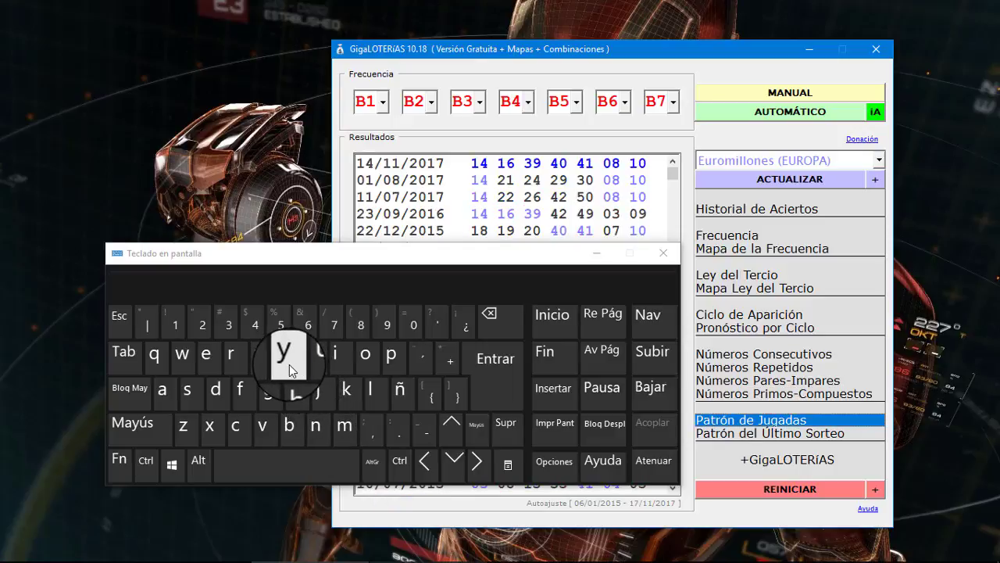
pyautogui.click(296, 403)
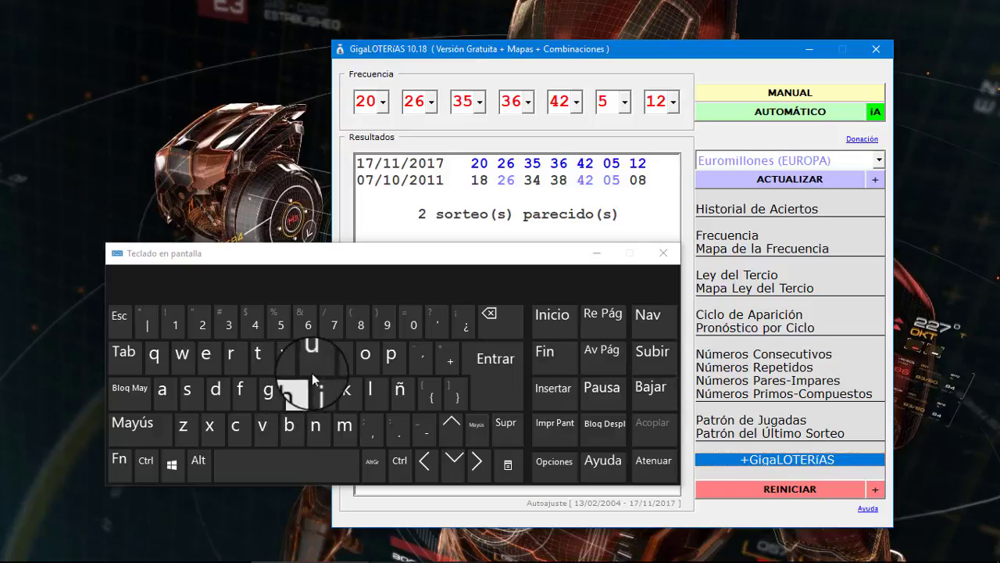
# Open the GigaLOTERíAS folder on Google Drive in the browser and close the browser window
pyautogui.click(320, 372)
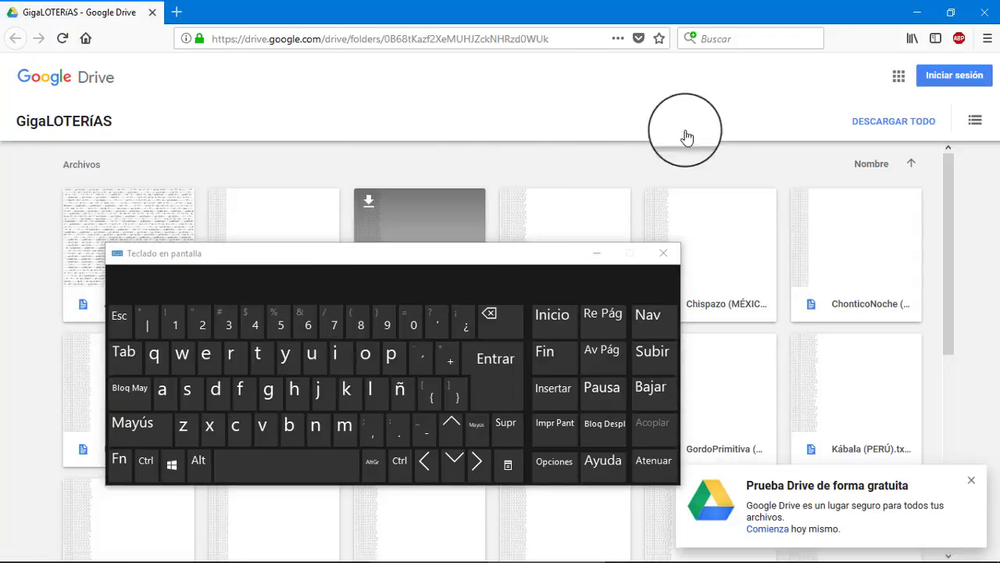
pyautogui.click(986, 17)
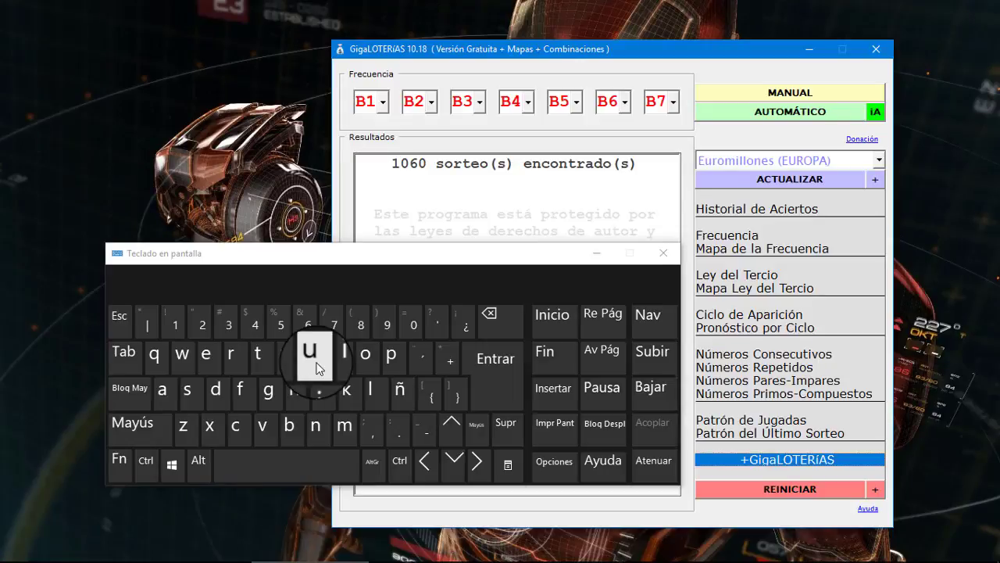
# View the similar-draws results of +GigaLOTERíAS, switch between the M2 combinations and the M1 view, and reset the program
pyautogui.click(123, 459)
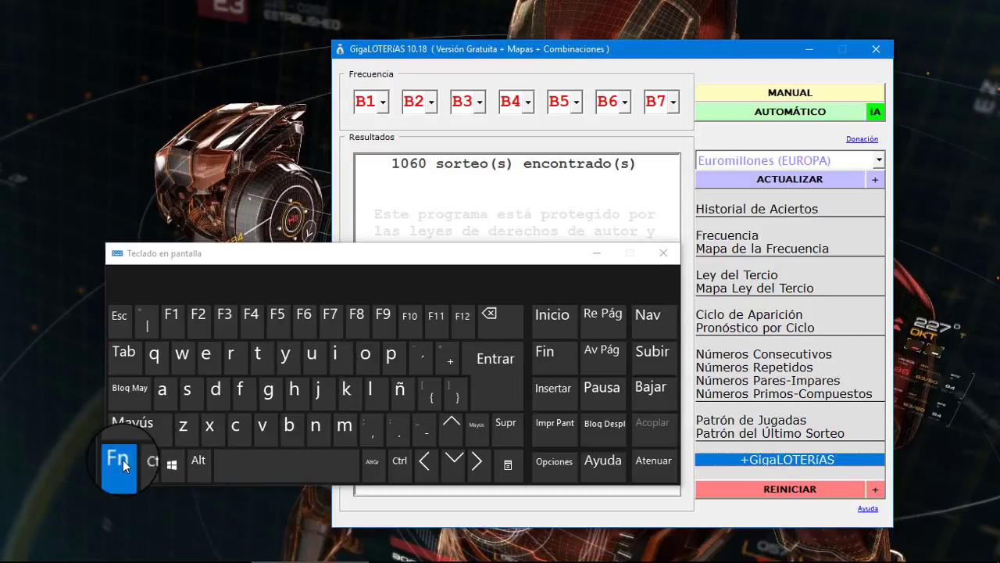
pyautogui.click(172, 324)
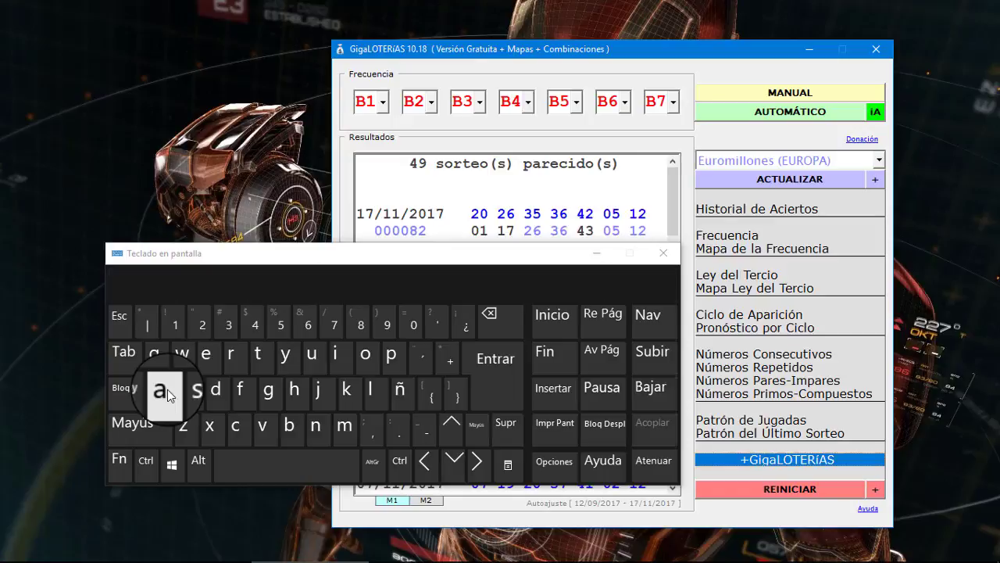
pyautogui.click(236, 429)
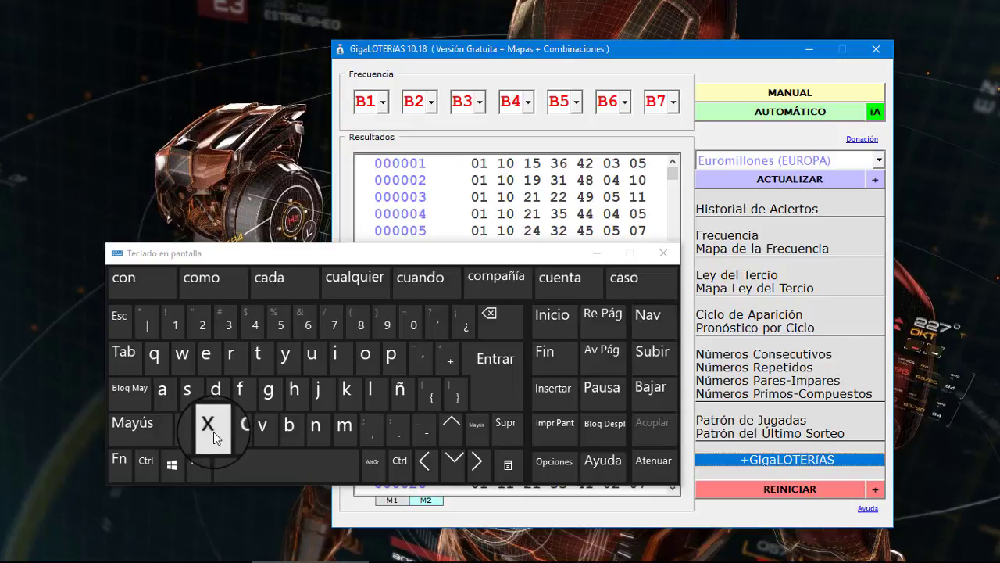
pyautogui.click(214, 431)
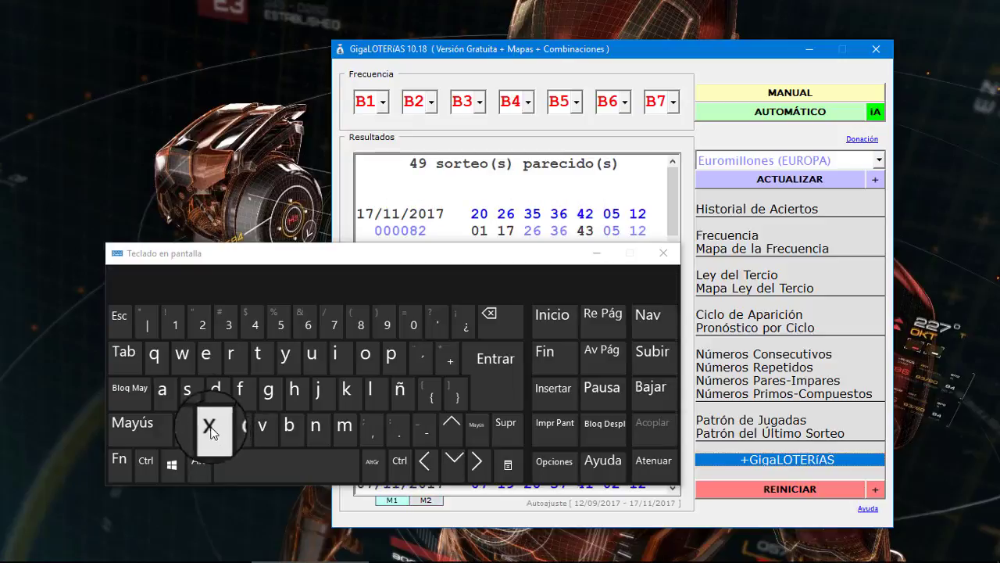
pyautogui.click(128, 328)
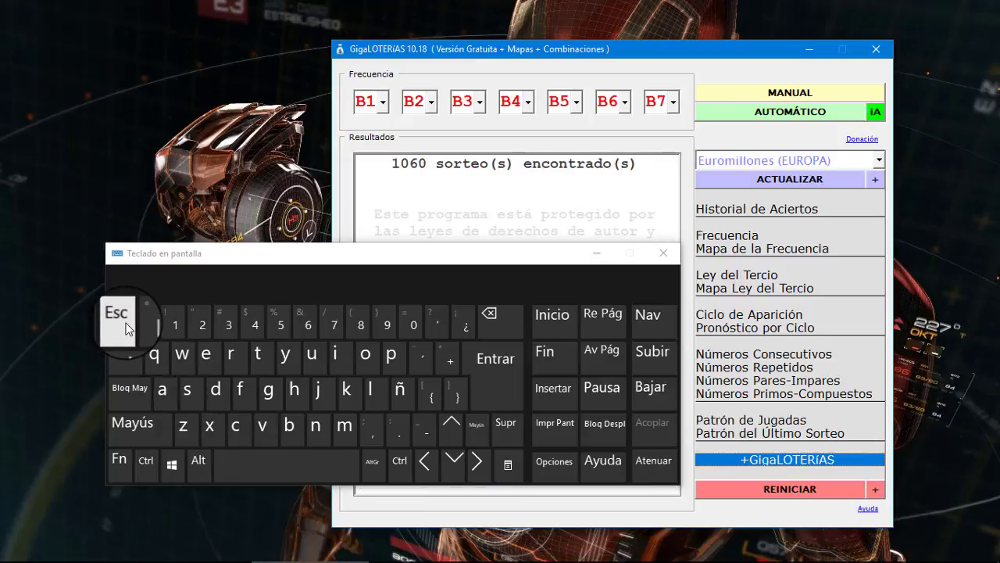